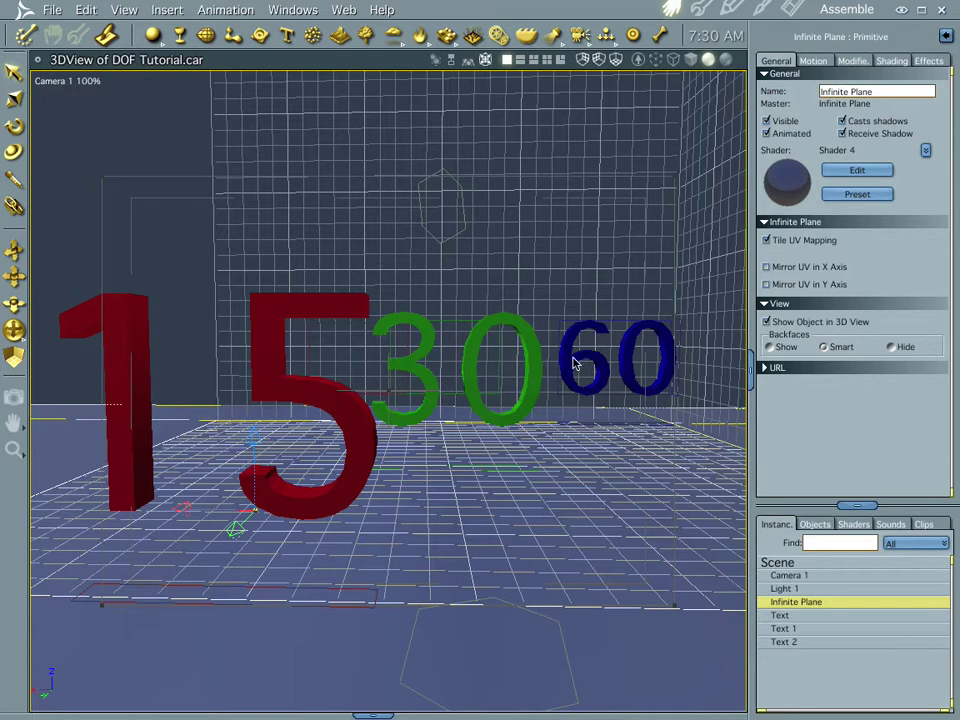
Enable depth of field on Camera 1 and open its depth of field settings
click(787, 563)
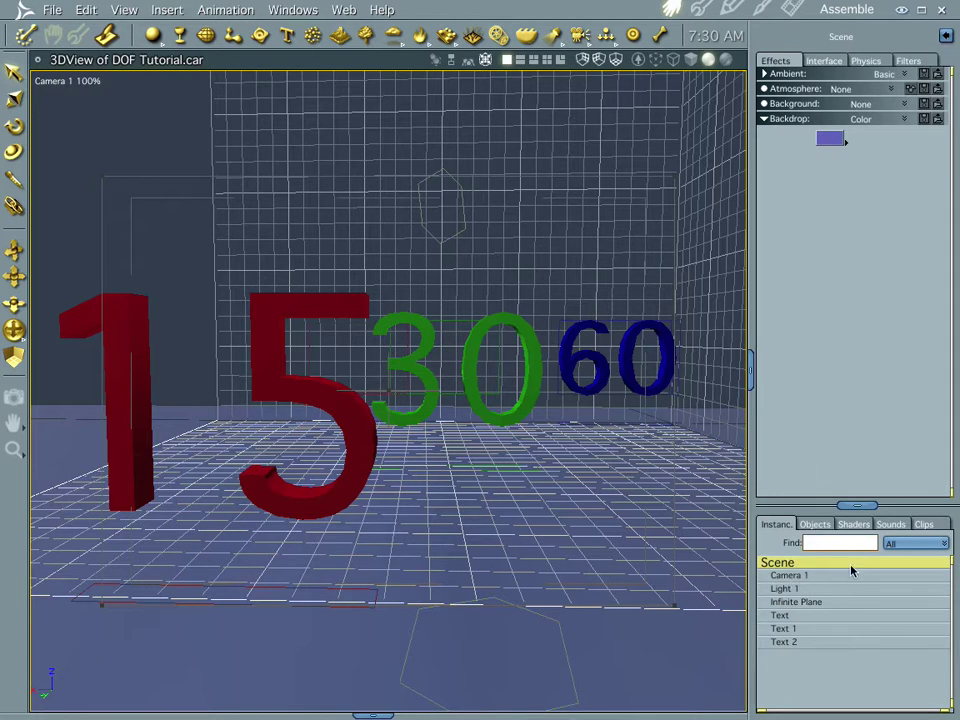
click(806, 577)
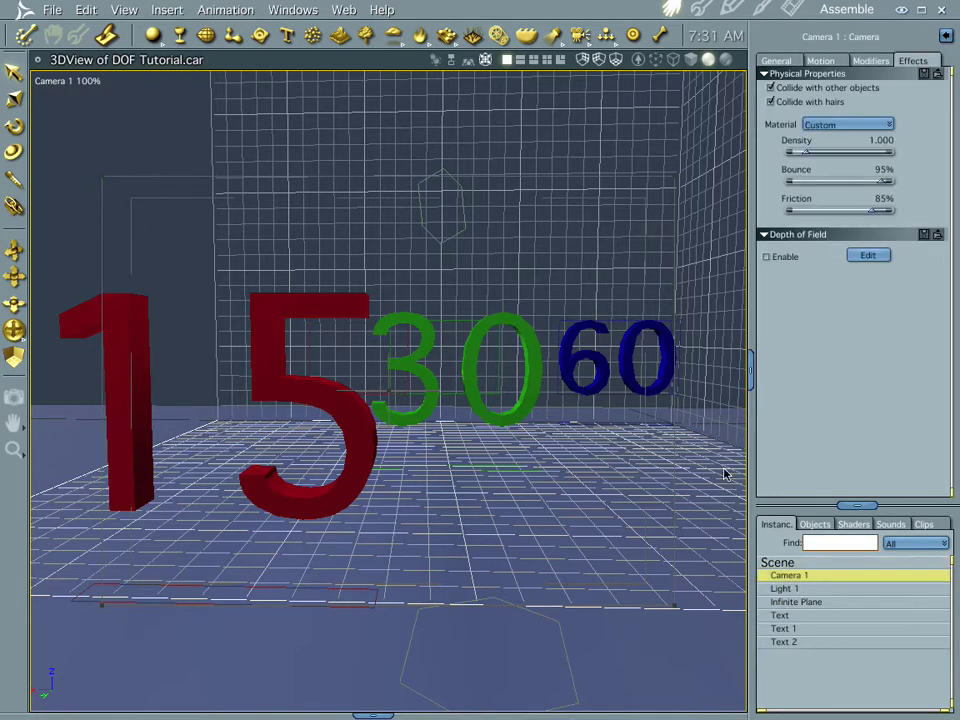
click(785, 64)
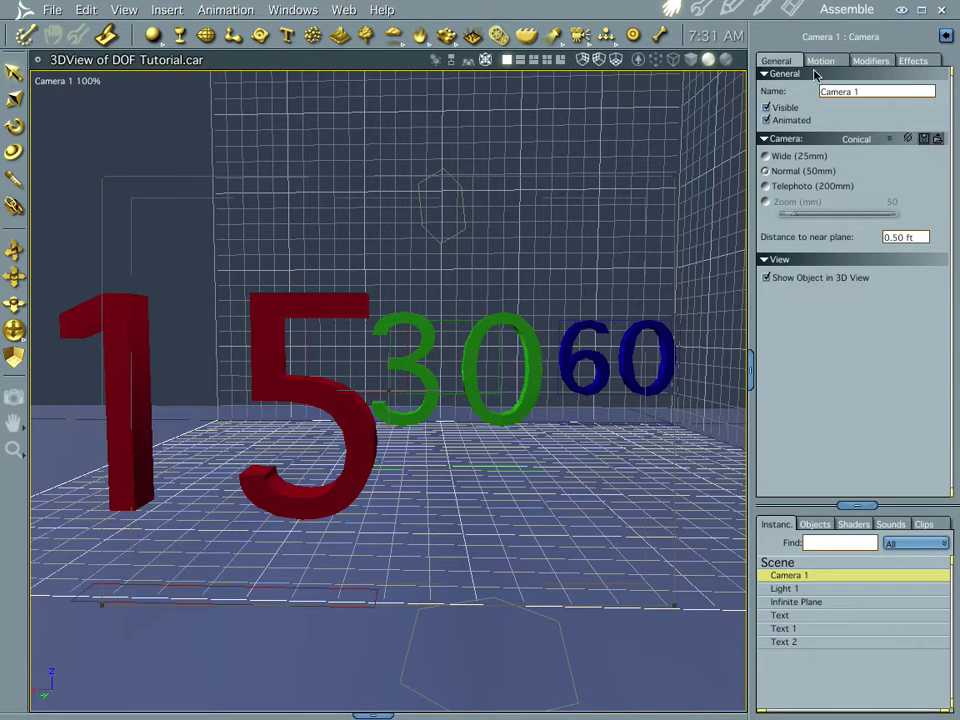
click(918, 61)
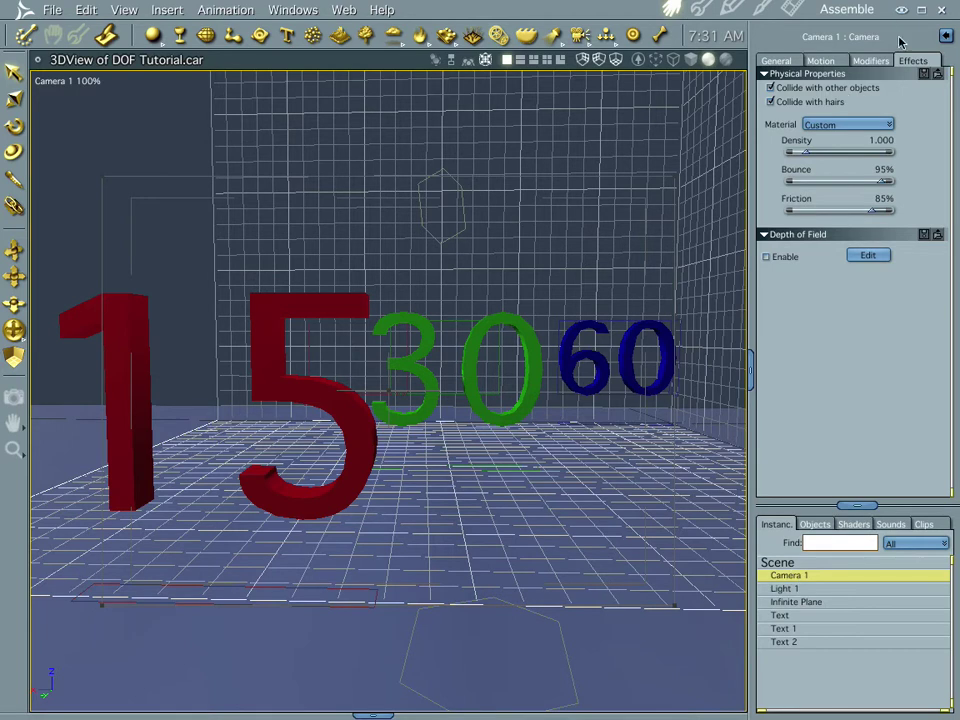
click(767, 257)
click(866, 255)
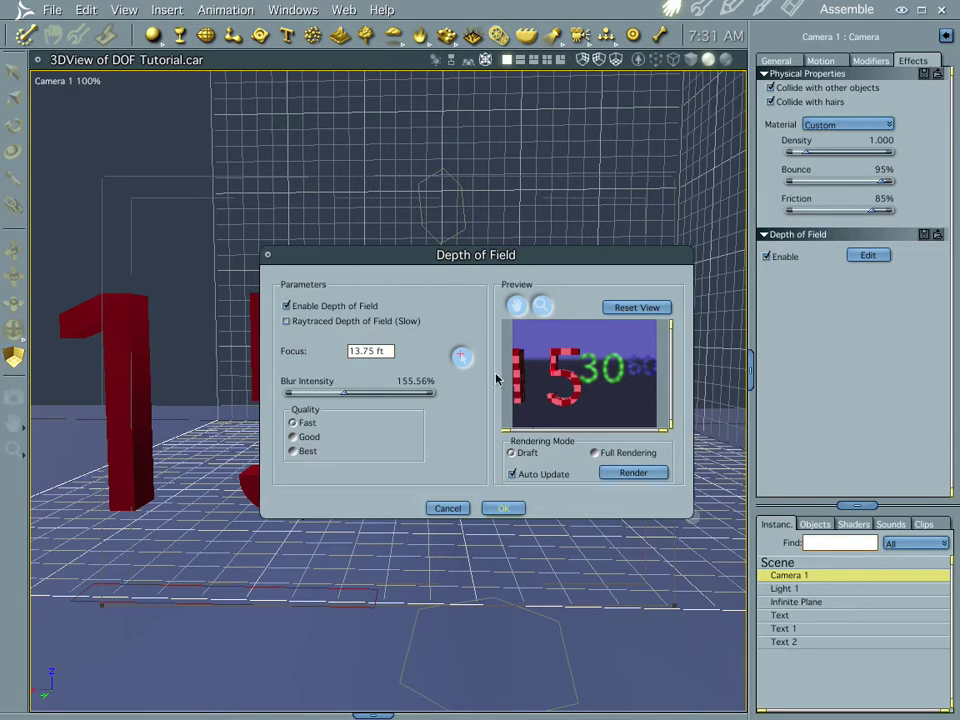
Try focusing on the distant numbers and the red 15 in the preview, then compare with depth of field off and on
click(628, 376)
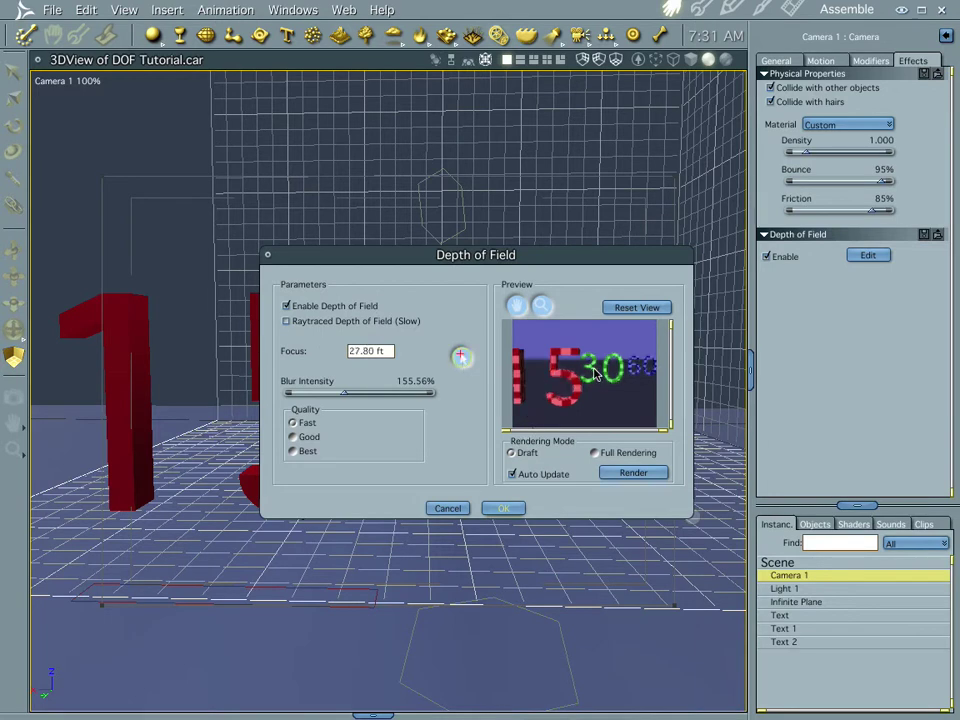
click(565, 379)
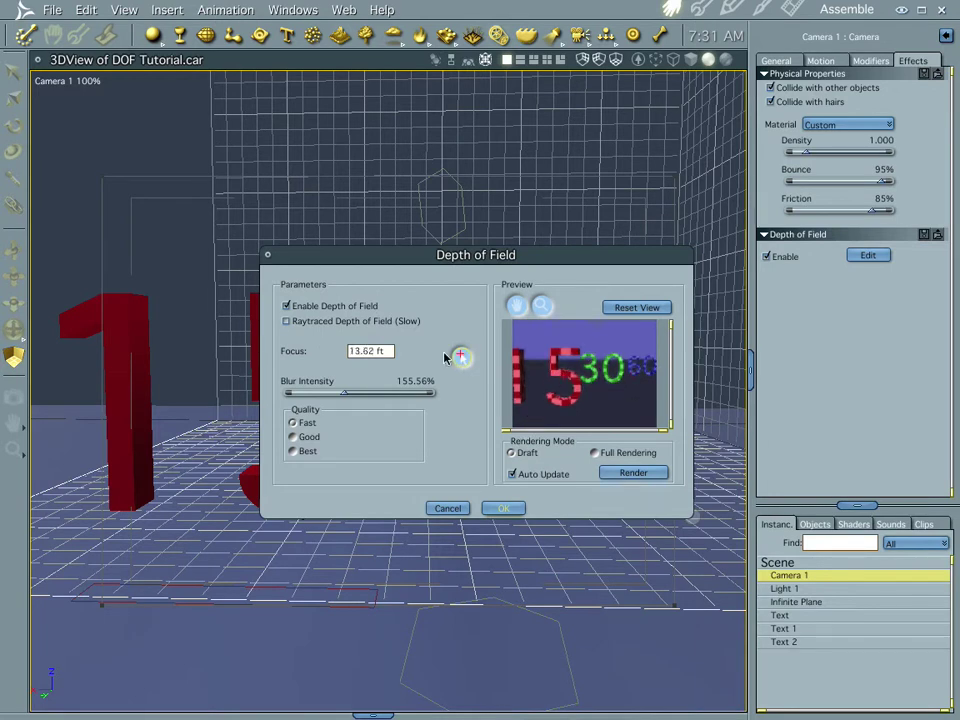
click(288, 307)
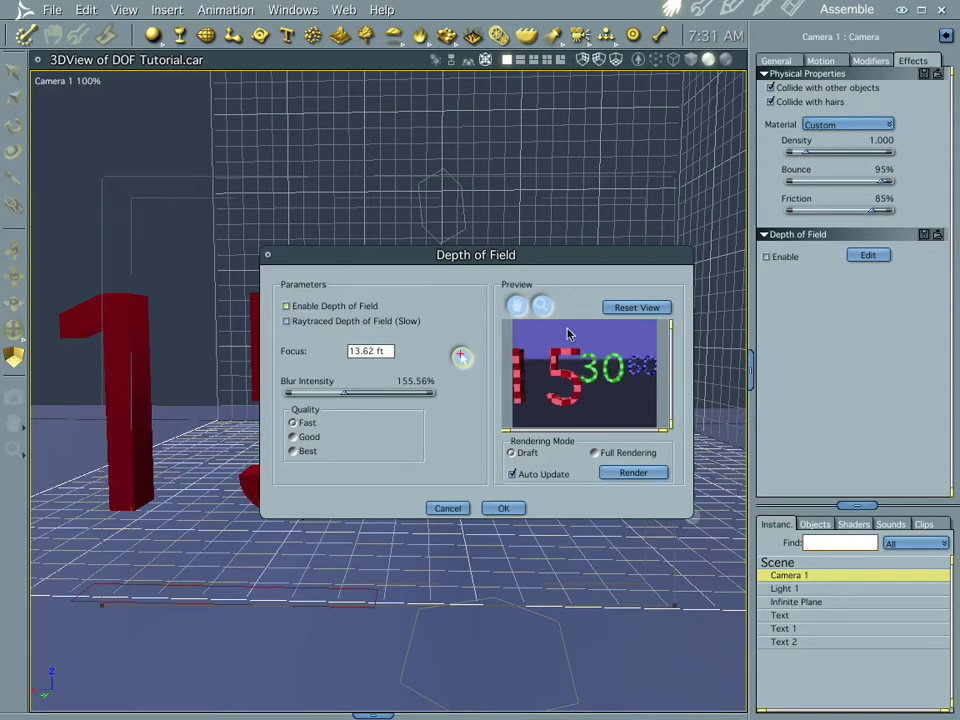
click(288, 307)
click(288, 306)
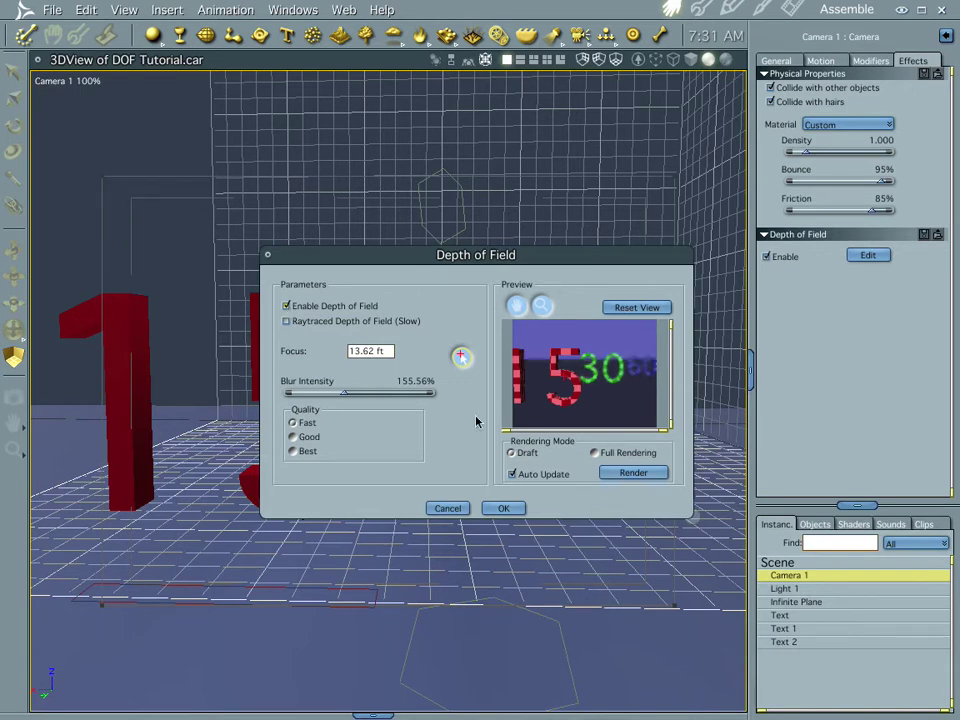
Try a blur intensity of 150.62% while focusing in turn on the red 15, green 30 and blue 60
click(341, 393)
drag(341, 391, 343, 391)
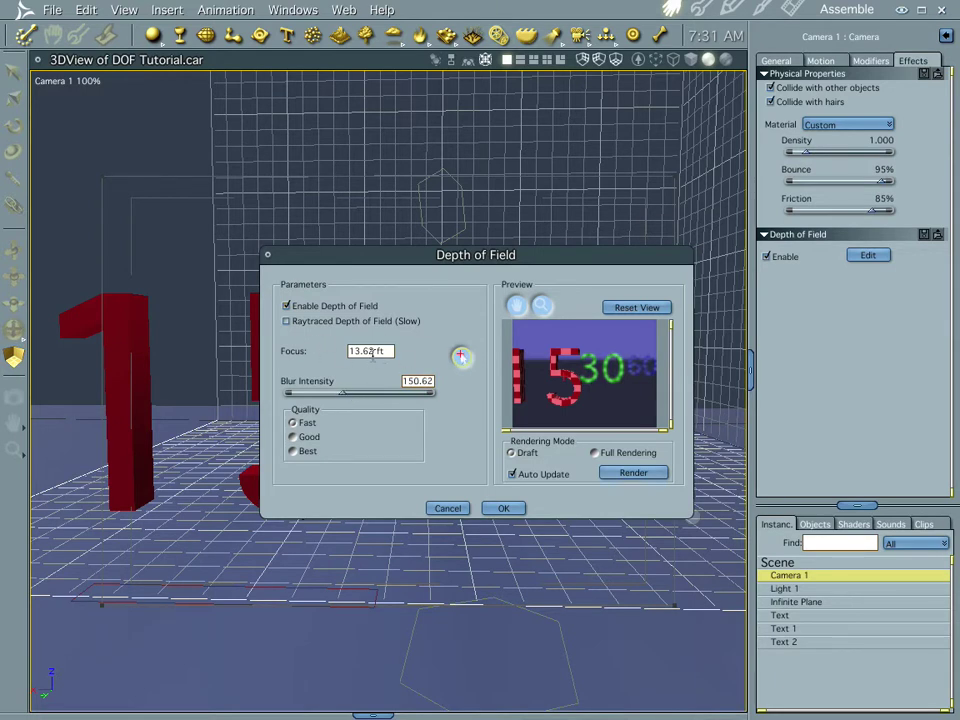
click(551, 366)
click(590, 371)
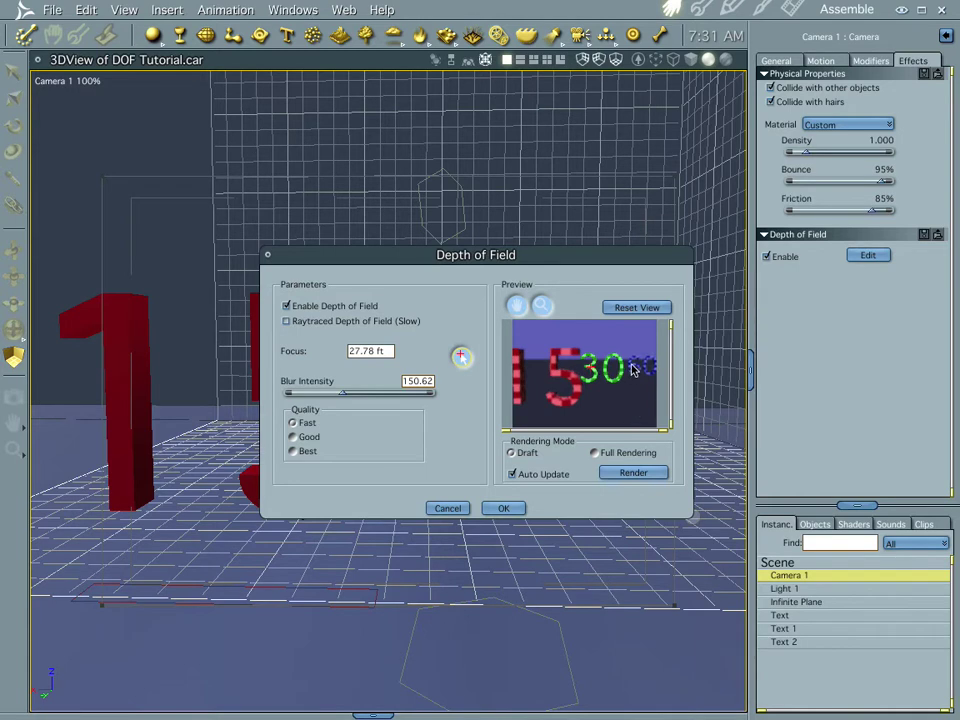
click(632, 371)
click(560, 392)
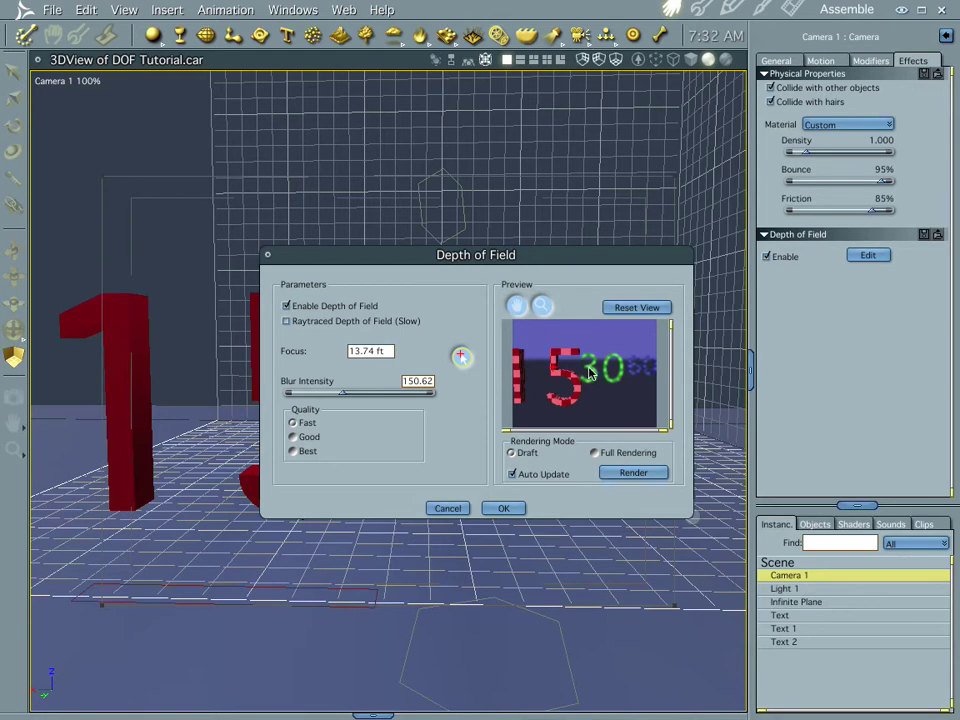
click(590, 372)
click(632, 367)
click(631, 370)
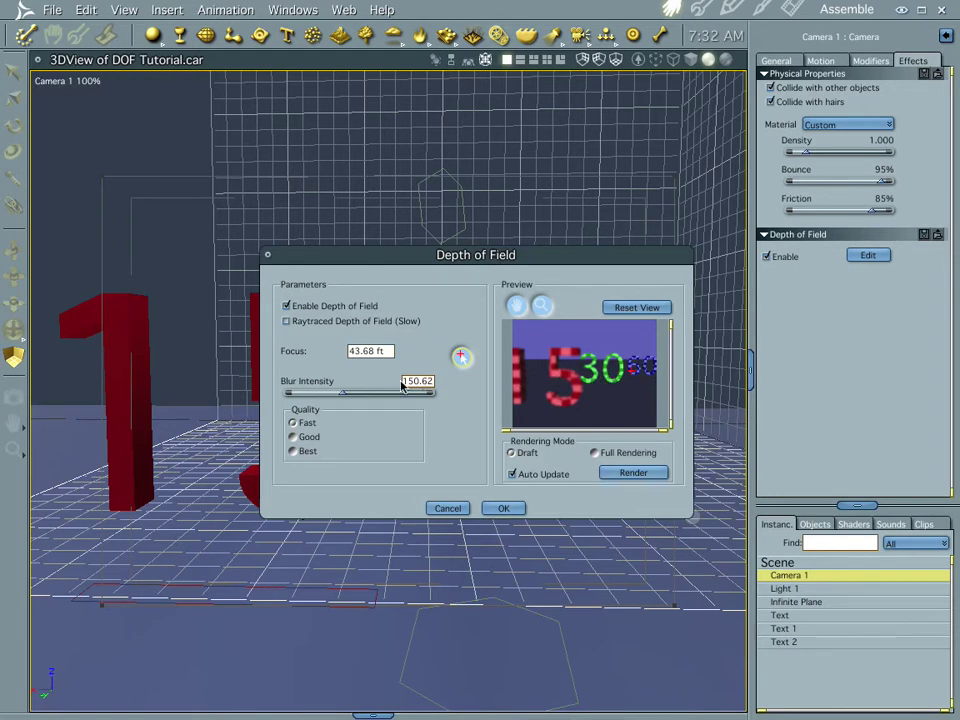
Set the blur intensity to 177.78%, focus on the red 15 and apply the depth of field settings
drag(342, 397, 351, 400)
click(555, 373)
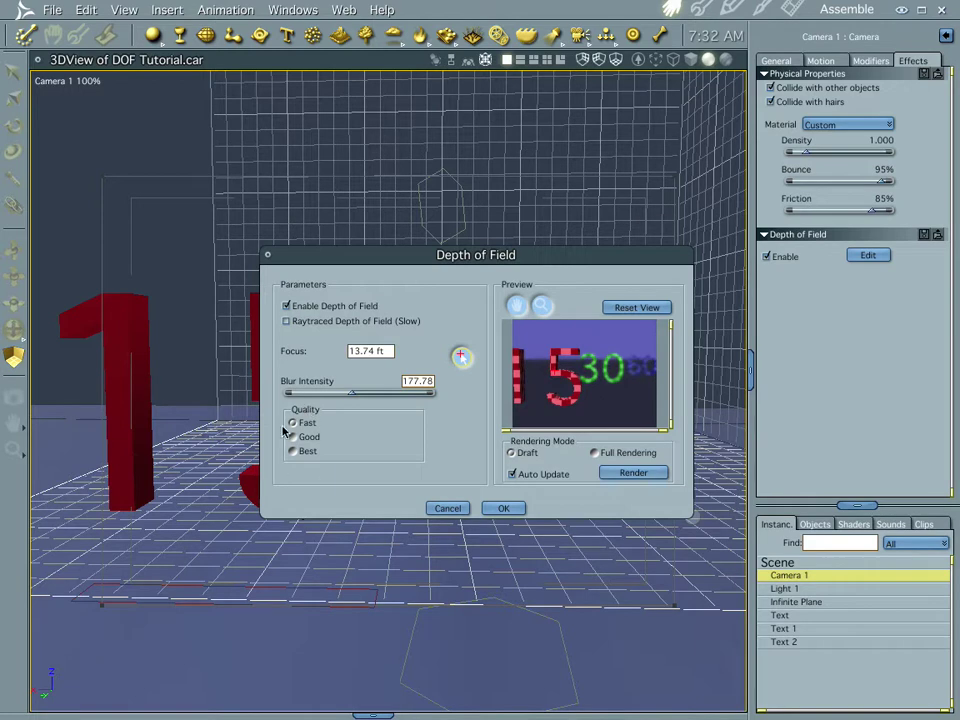
click(505, 508)
Render the scene, review the blur on the numbers and floor reflections, and select the Infinite Plane in the scene
key(ctrl+r)
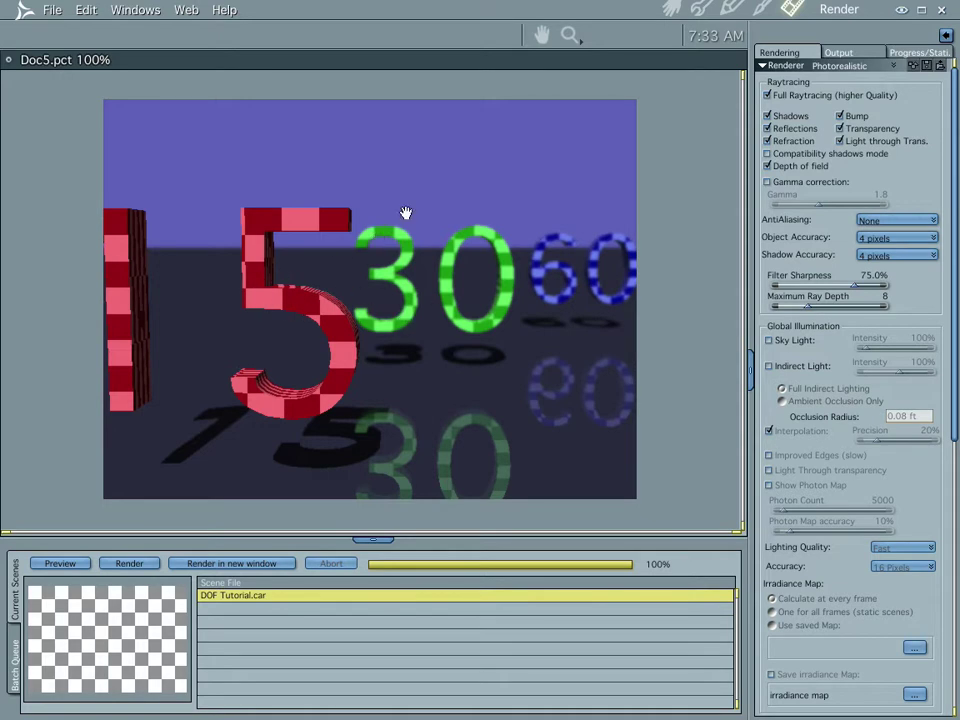
click(670, 8)
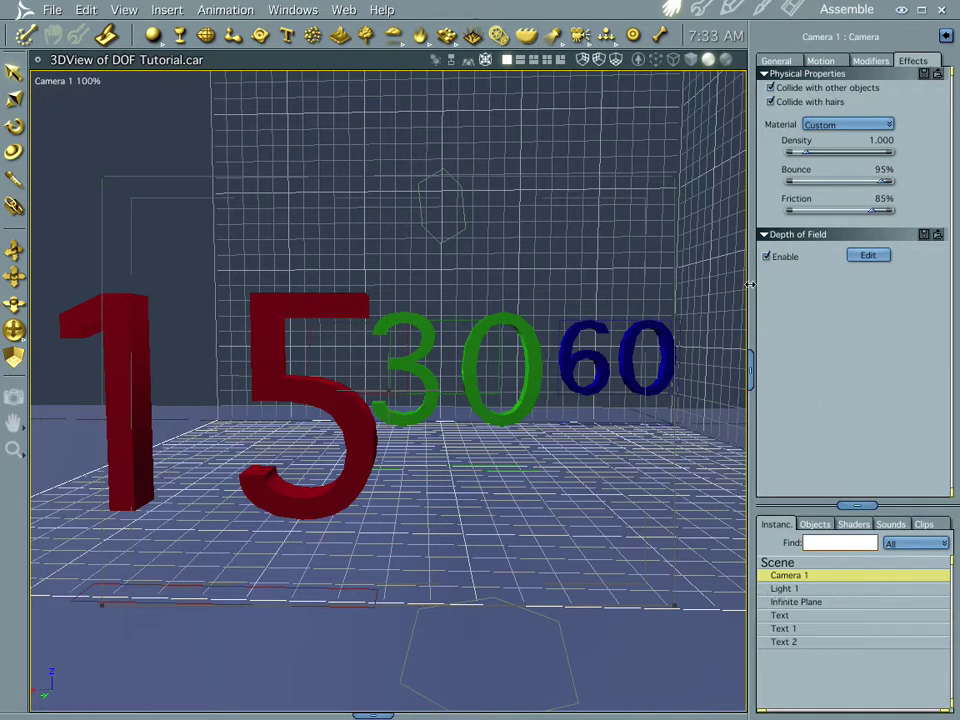
click(795, 602)
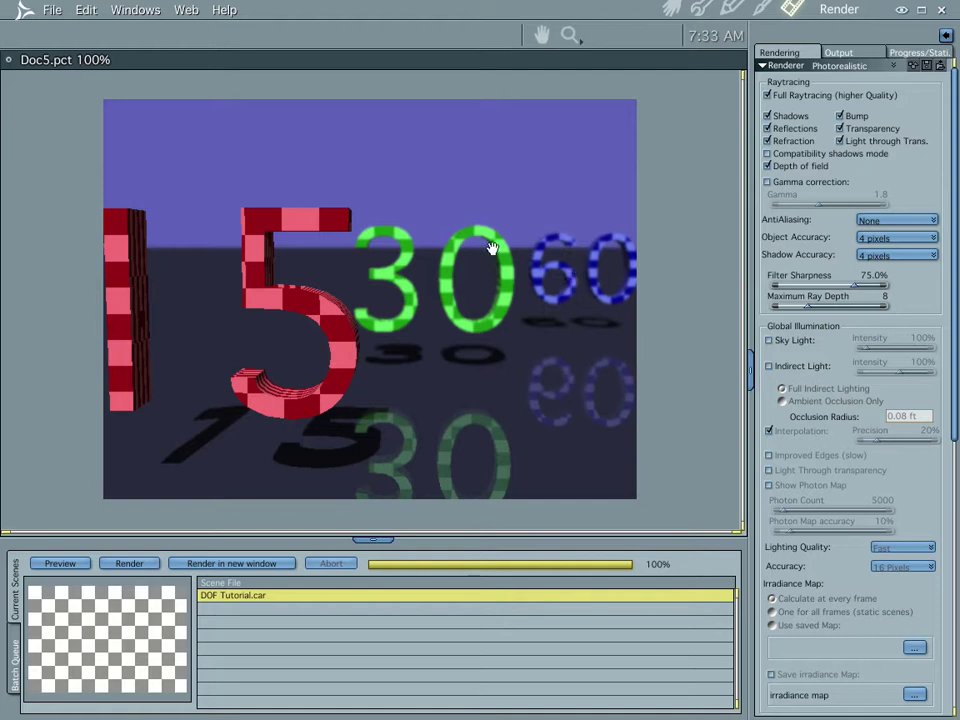
click(670, 8)
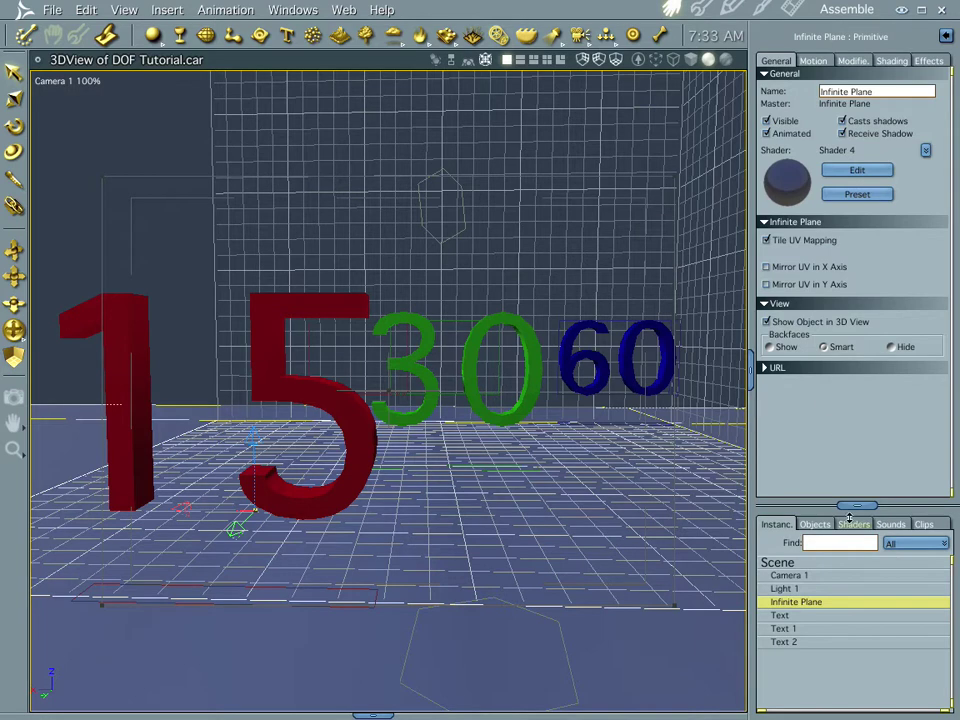
Enable blurry reflections in the Infinite Plane's reflection shader and return to the scene assembly
click(845, 175)
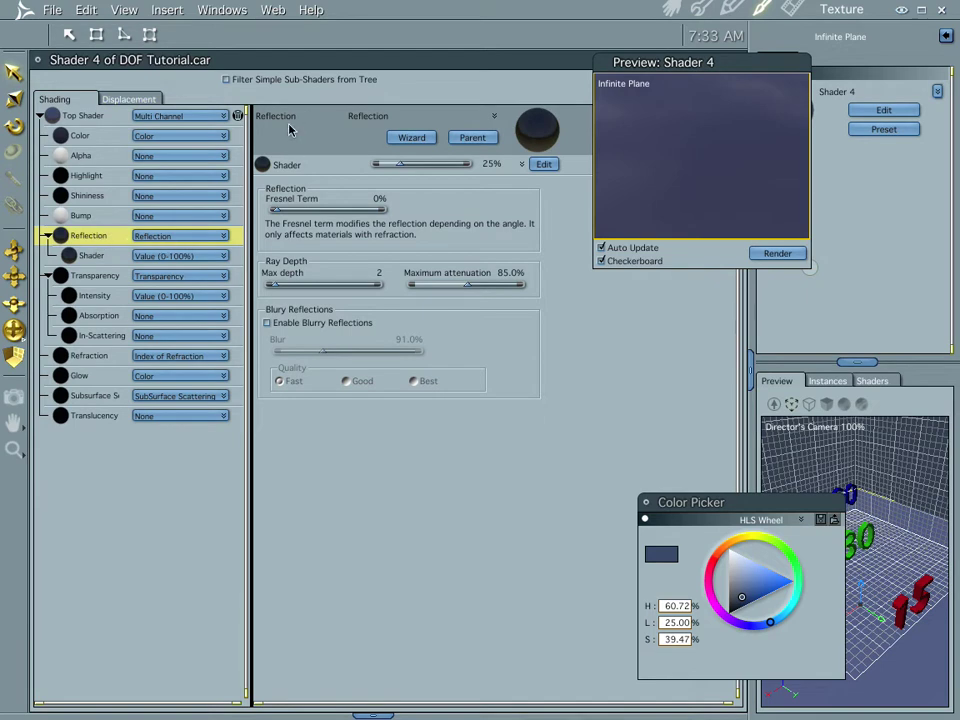
click(268, 324)
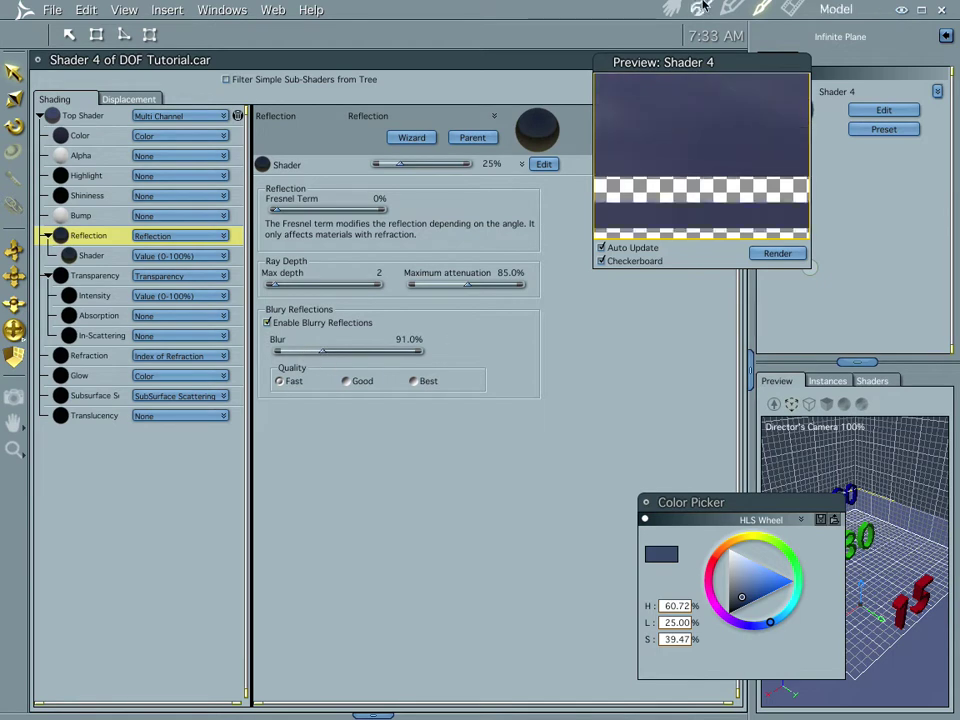
click(671, 7)
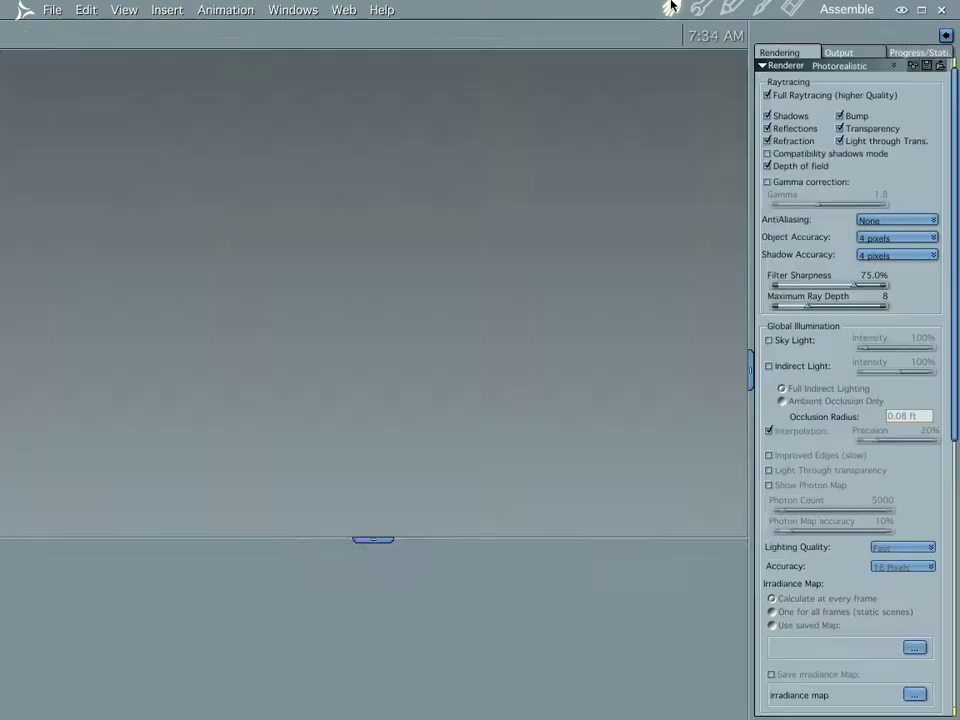